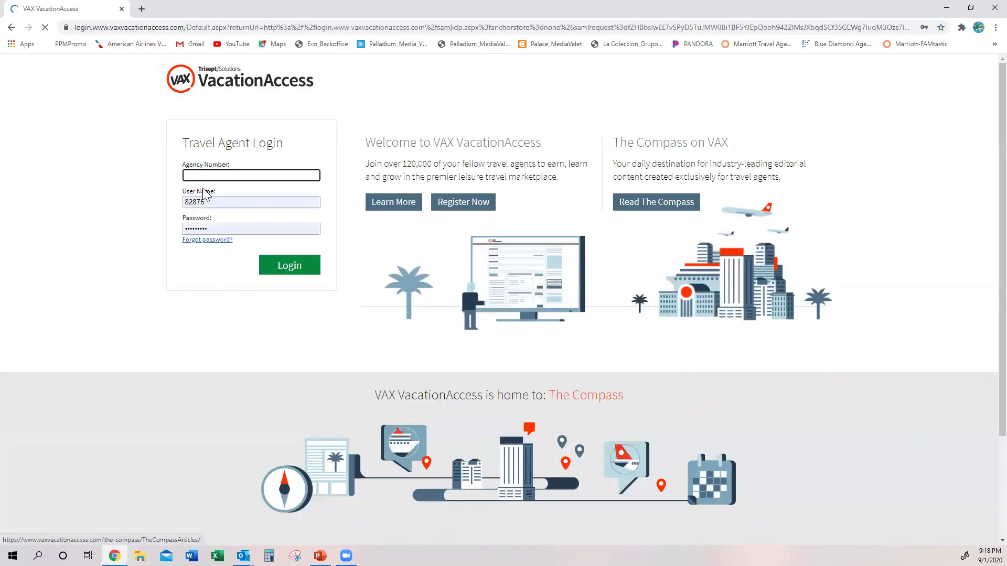
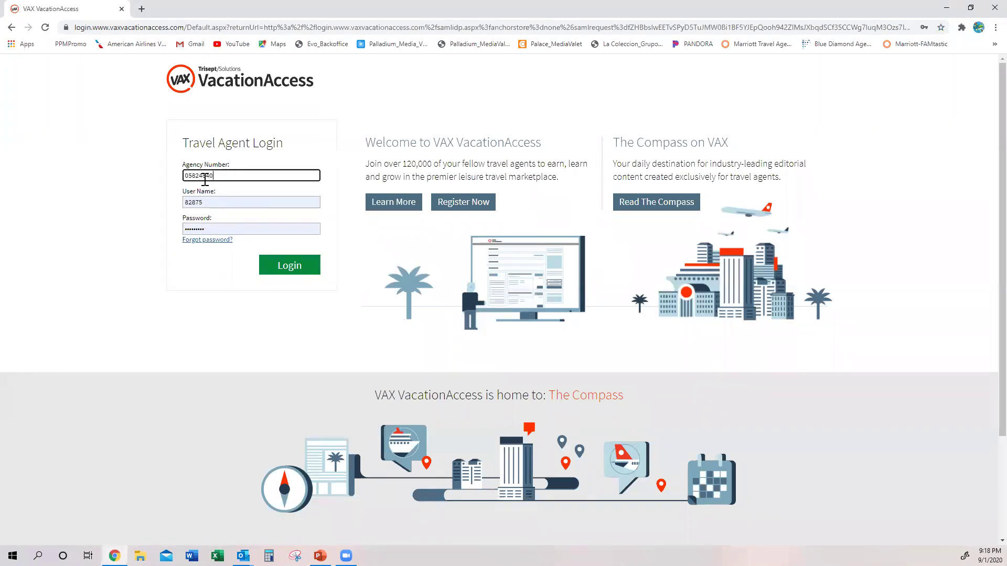
- Sign into VAX with the agency number and open the Funjet Vacations supplier site
{"action": "key", "text": "Return"}
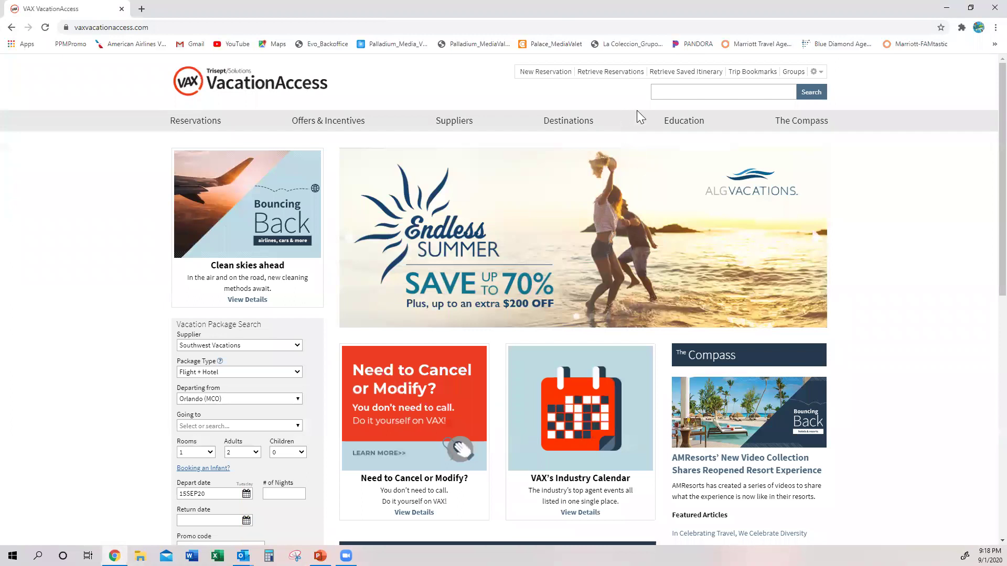
{"action": "mouse_move", "coordinate": [454, 124]}
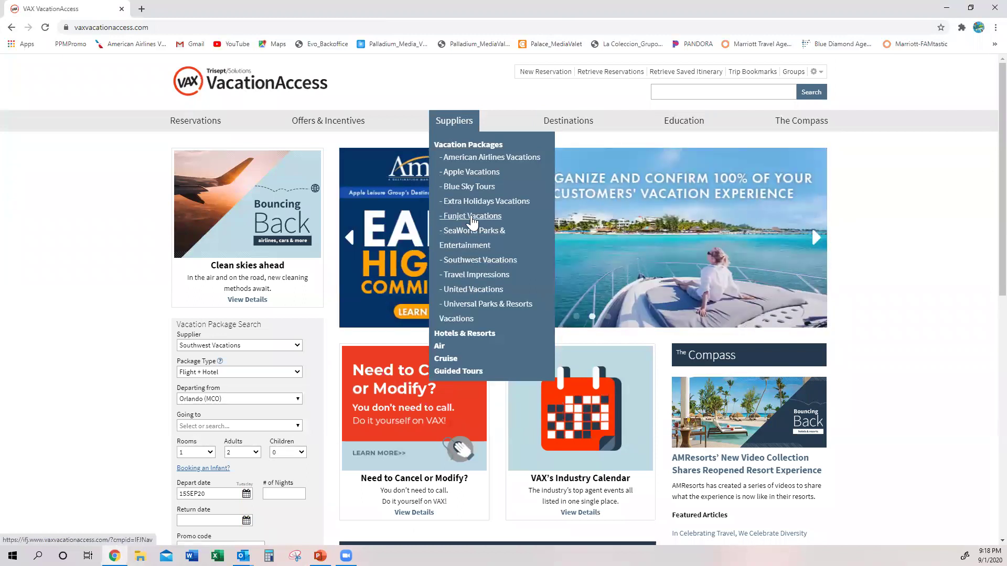
{"action": "left_click", "coordinate": [472, 217]}
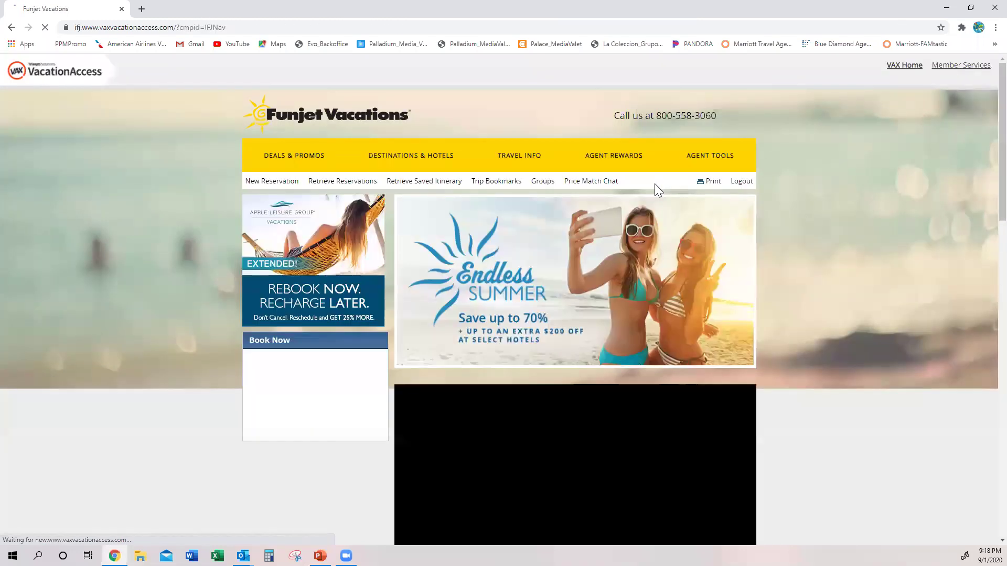
{"action": "mouse_move", "coordinate": [630, 153]}
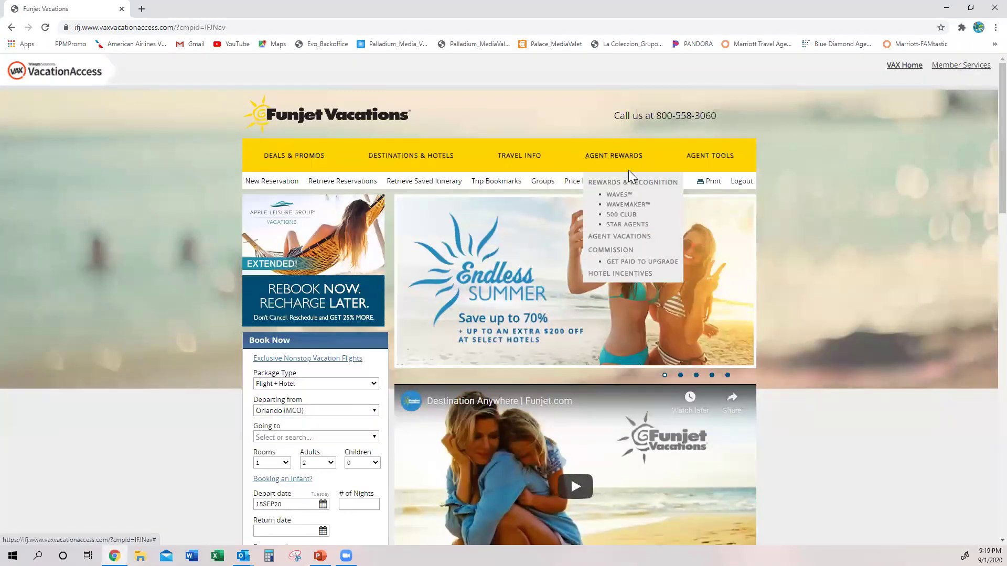
- Open the Agent Vacations rewards page and scroll through its offers
{"action": "left_click", "coordinate": [622, 237]}
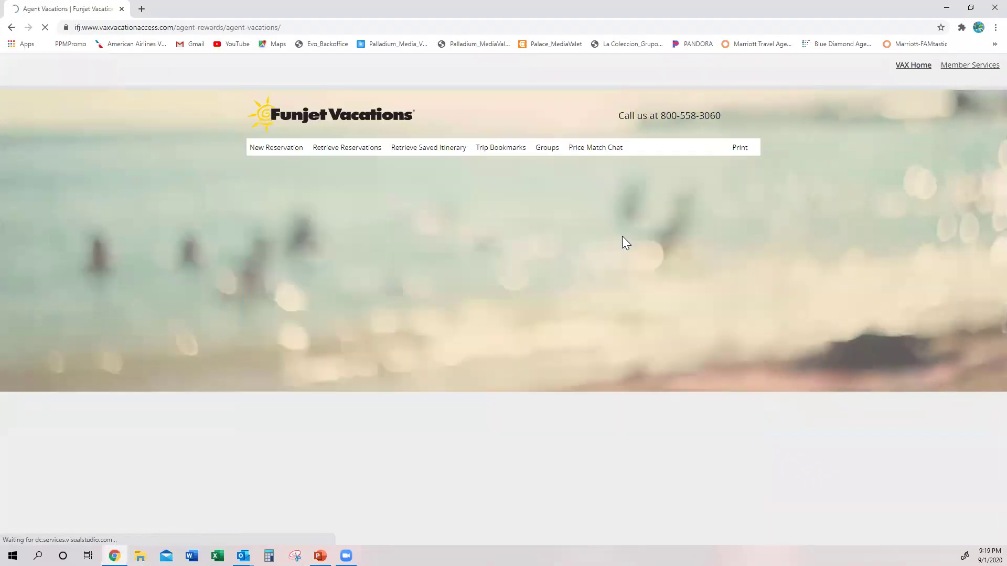
{"action": "scroll", "coordinate": [588, 256], "scroll_direction": "down", "scroll_amount": 2}
{"action": "scroll", "coordinate": [589, 255], "scroll_direction": "down", "scroll_amount": 4}
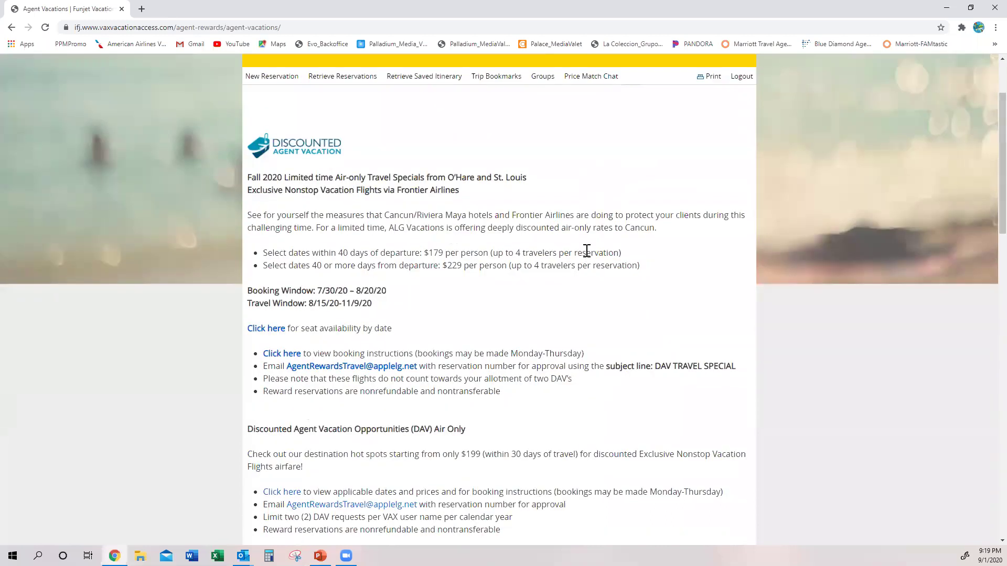
{"action": "scroll", "coordinate": [315, 178], "scroll_direction": "up", "scroll_amount": 3}
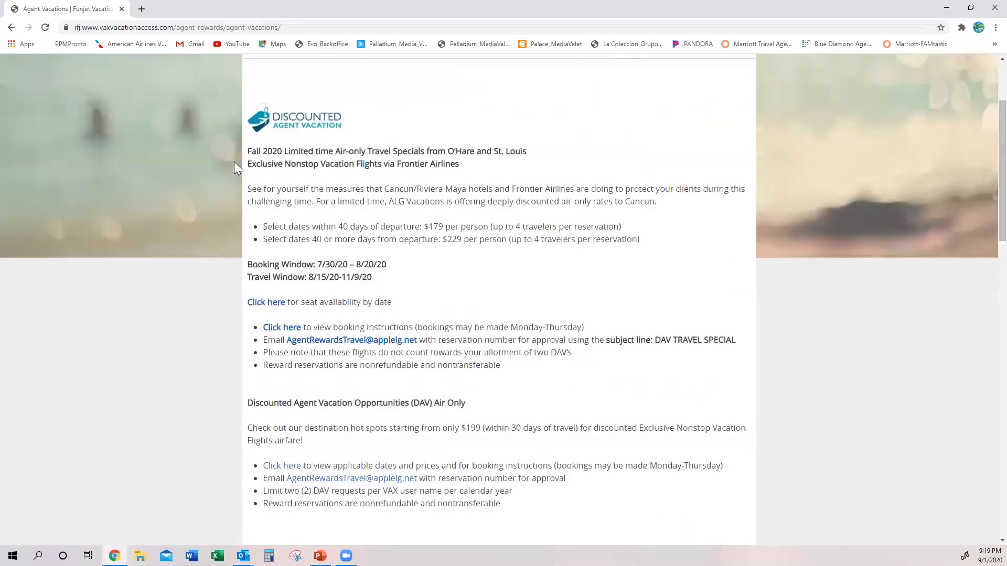
{"action": "scroll", "coordinate": [399, 205], "scroll_direction": "down", "scroll_amount": 3}
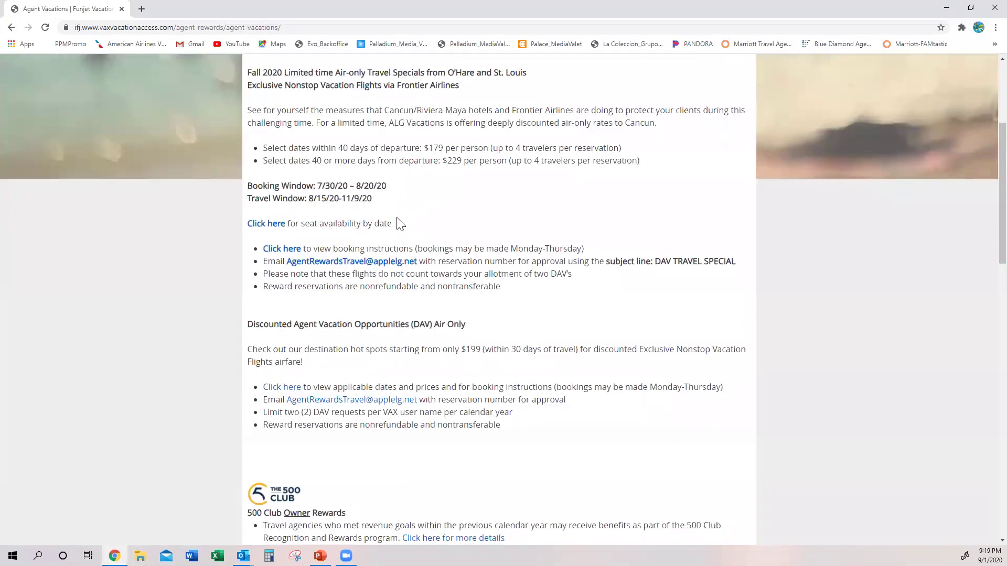
{"action": "scroll", "coordinate": [401, 224], "scroll_direction": "down", "scroll_amount": 1}
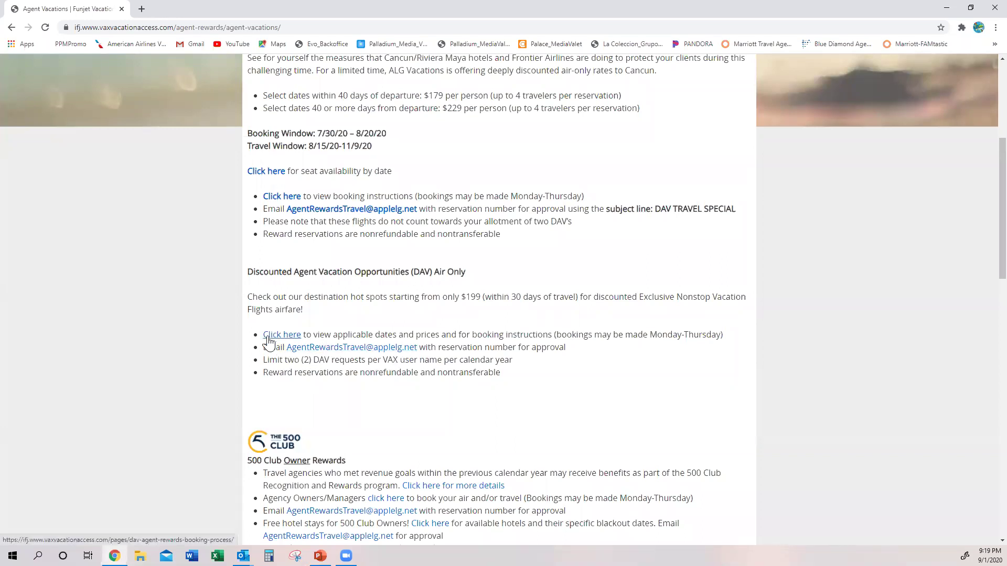
- Open the DAV dates, prices and booking instructions, then the nonstop flights destination availability search
{"action": "left_click", "coordinate": [269, 336]}
{"action": "scroll", "coordinate": [314, 334], "scroll_direction": "down", "scroll_amount": 1}
{"action": "scroll", "coordinate": [350, 312], "scroll_direction": "down", "scroll_amount": 2}
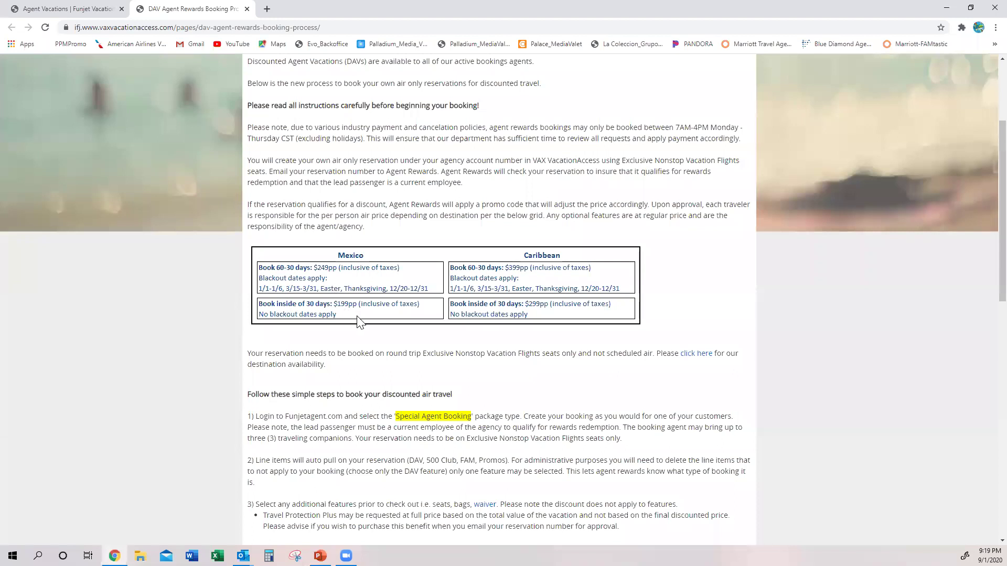
{"action": "scroll", "coordinate": [473, 330], "scroll_direction": "down", "scroll_amount": 1}
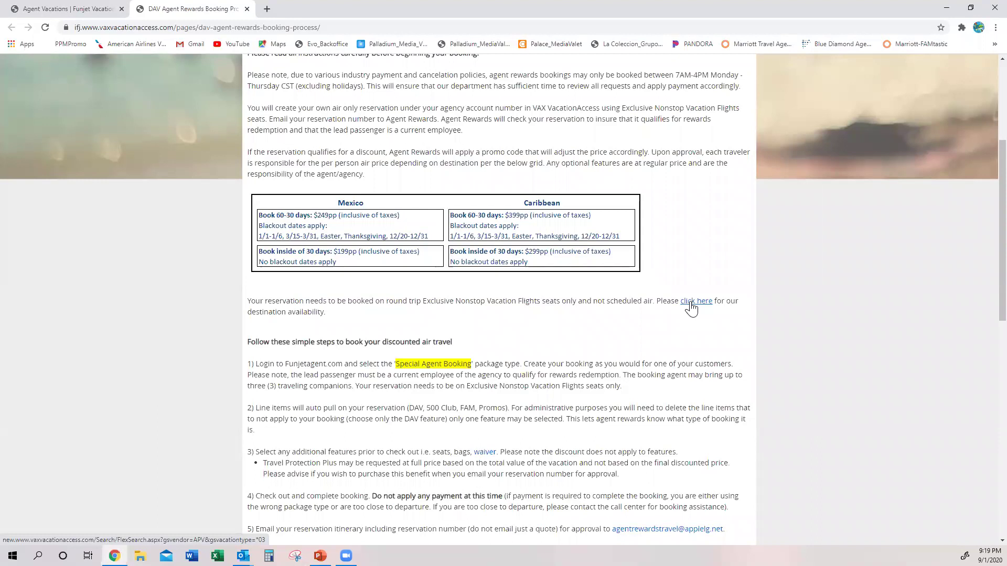
{"action": "left_click", "coordinate": [691, 309]}
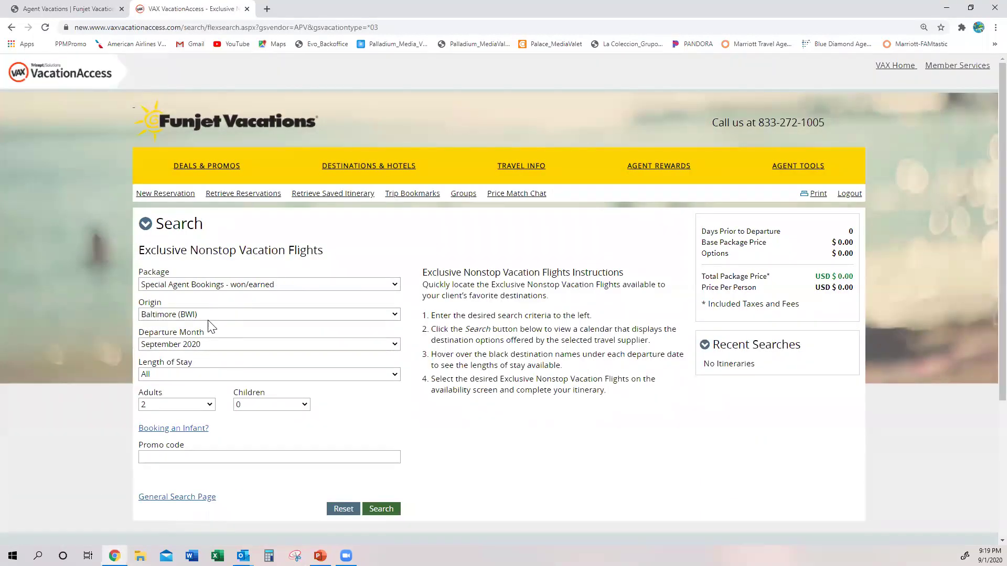
{"action": "left_click", "coordinate": [212, 314]}
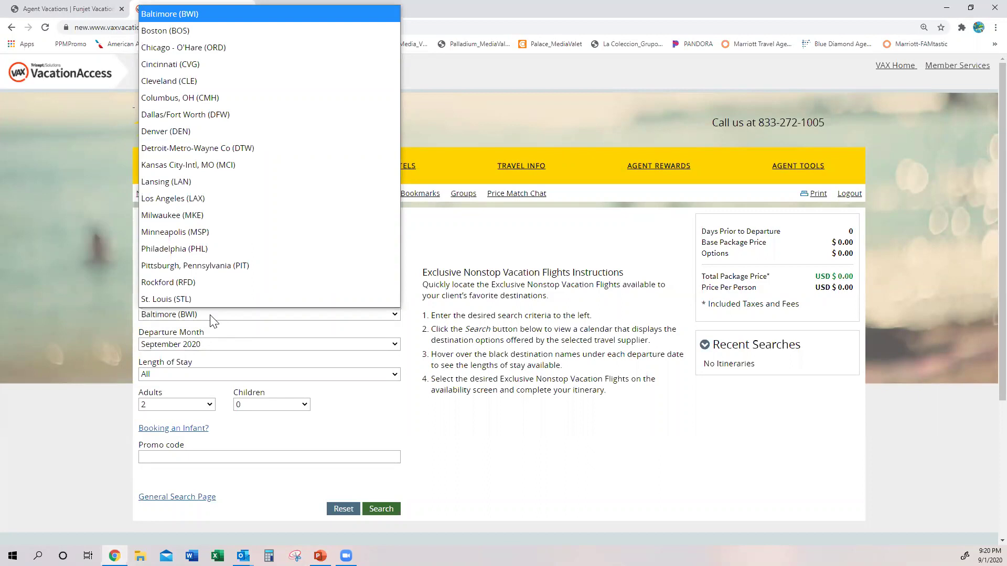
{"action": "left_click", "coordinate": [189, 248]}
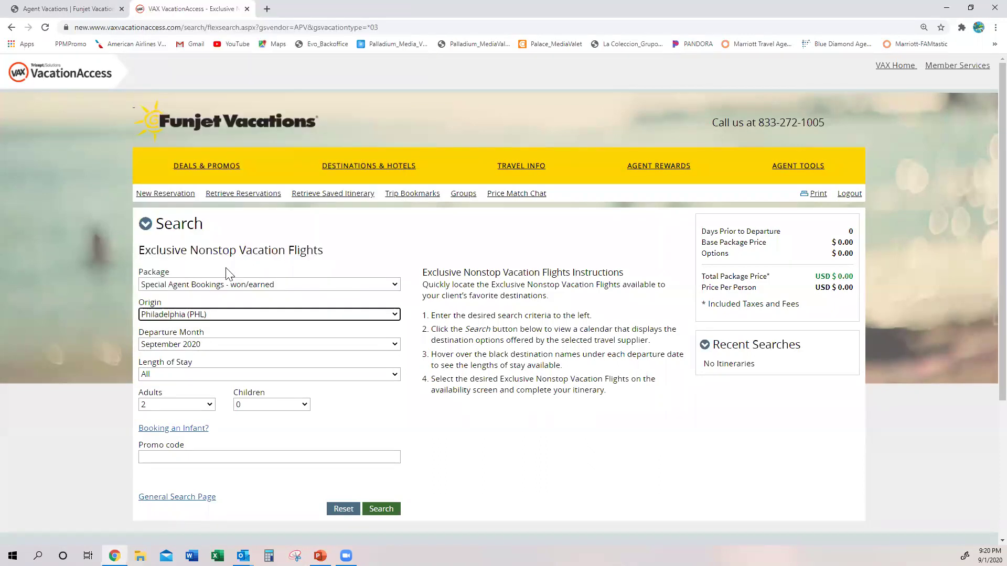
{"action": "scroll", "coordinate": [333, 433], "scroll_direction": "down", "scroll_amount": 1}
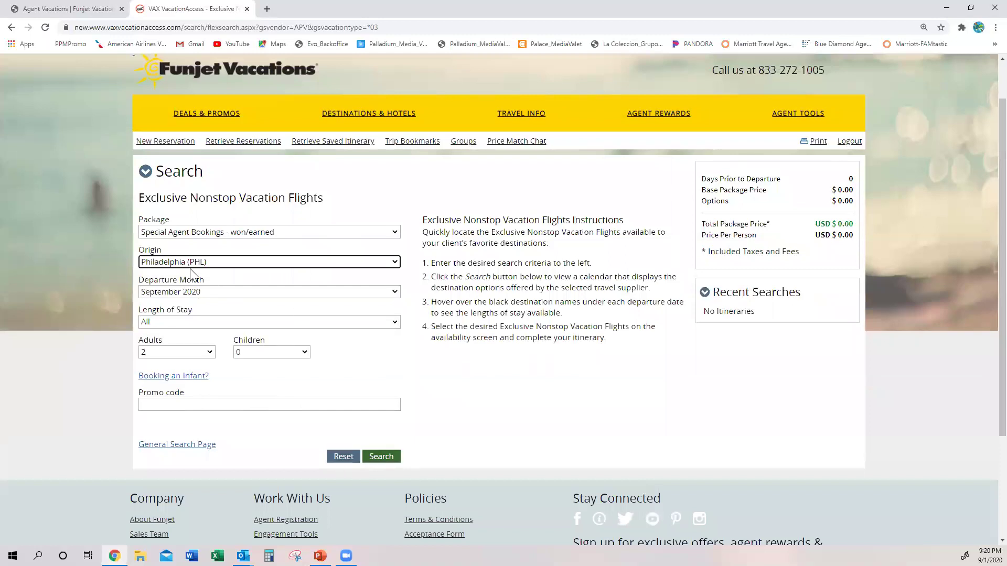
{"action": "left_click", "coordinate": [185, 294]}
{"action": "scroll", "coordinate": [184, 199], "scroll_direction": "down", "scroll_amount": 1}
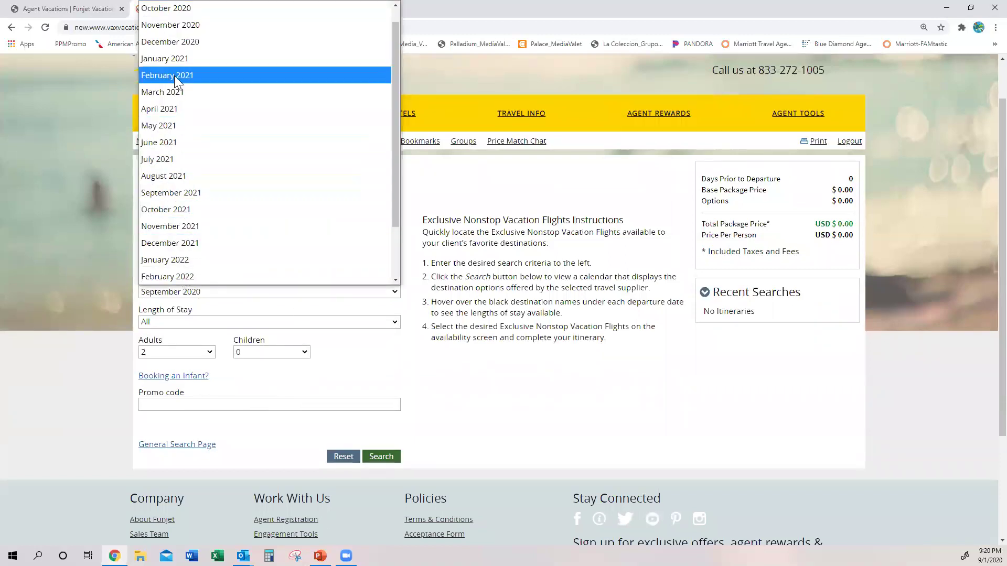
{"action": "left_click", "coordinate": [176, 220]}
{"action": "left_click", "coordinate": [380, 461]}
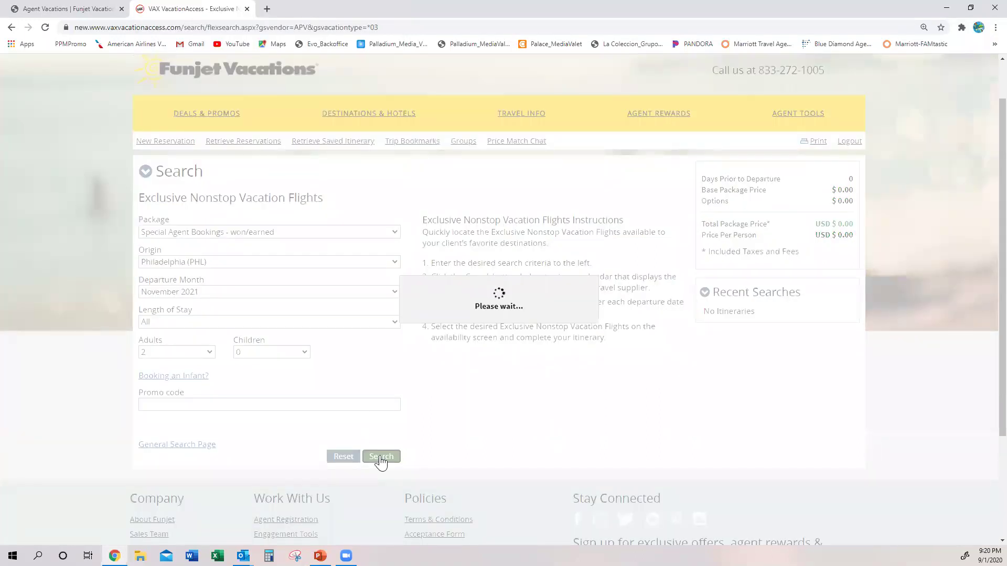
{"action": "scroll", "coordinate": [721, 367], "scroll_direction": "down", "scroll_amount": 4}
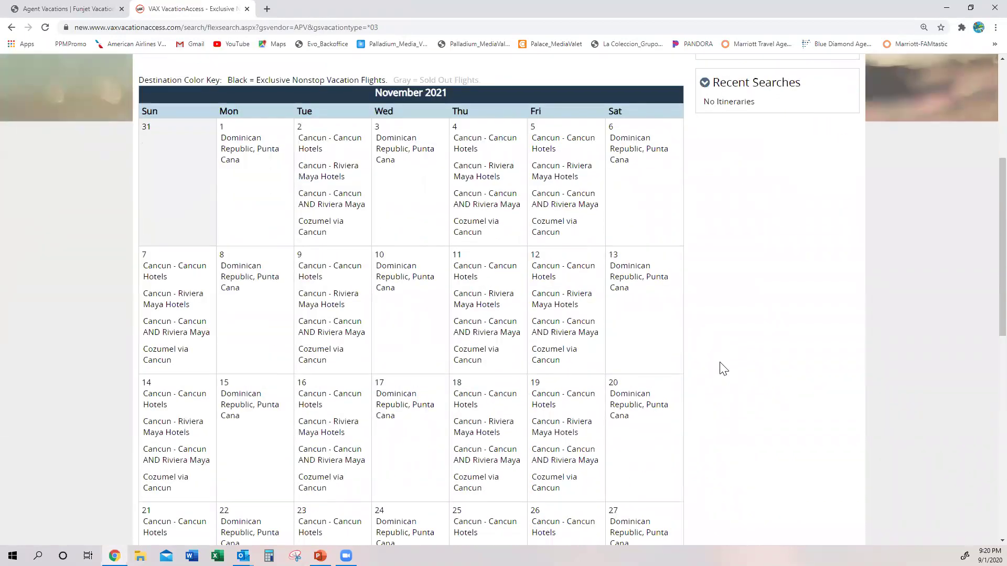
{"action": "scroll", "coordinate": [722, 367], "scroll_direction": "down", "scroll_amount": 2}
{"action": "scroll", "coordinate": [721, 367], "scroll_direction": "up", "scroll_amount": 1}
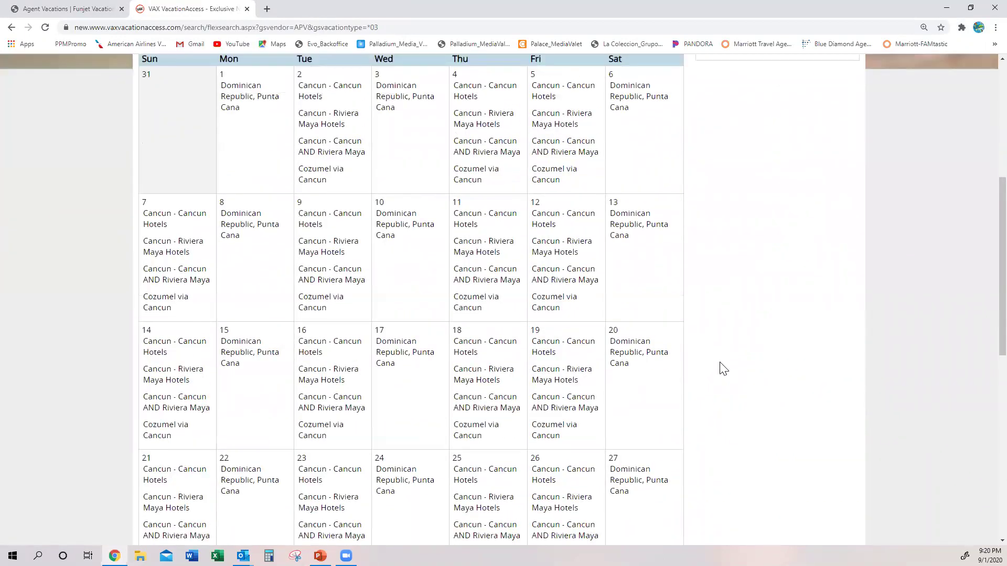
{"action": "mouse_move", "coordinate": [664, 211]}
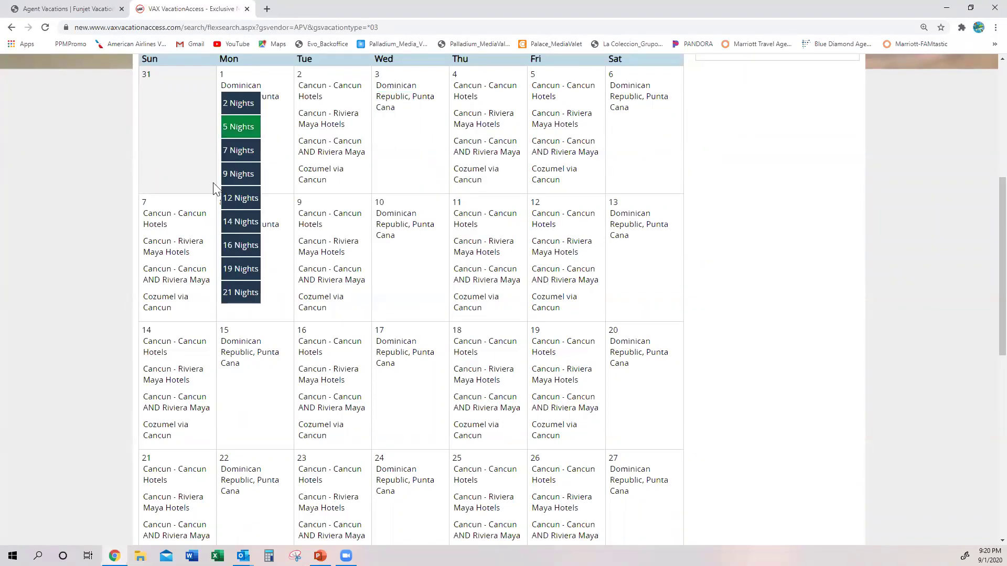
{"action": "mouse_move", "coordinate": [162, 226]}
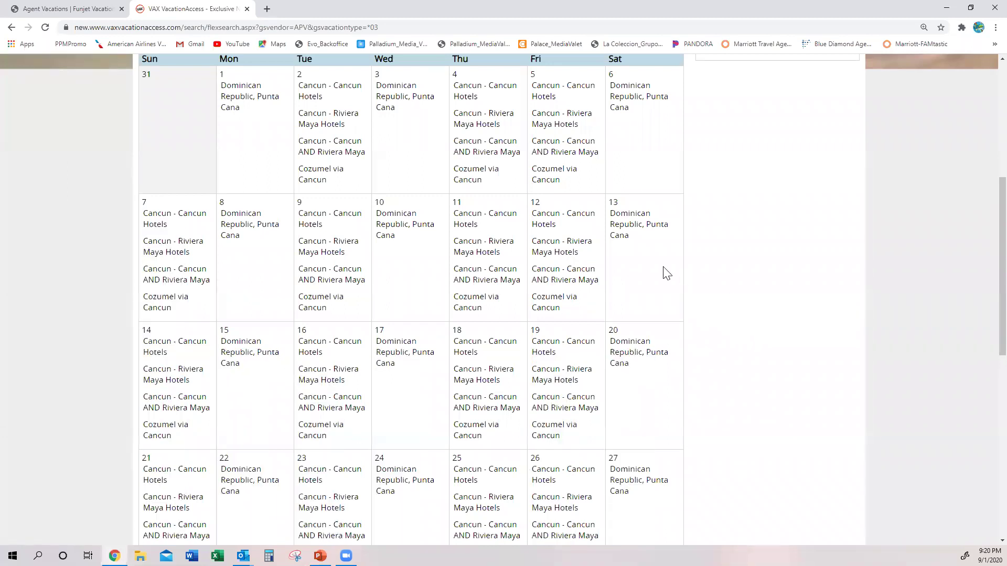
{"action": "scroll", "coordinate": [666, 273], "scroll_direction": "up", "scroll_amount": 4}
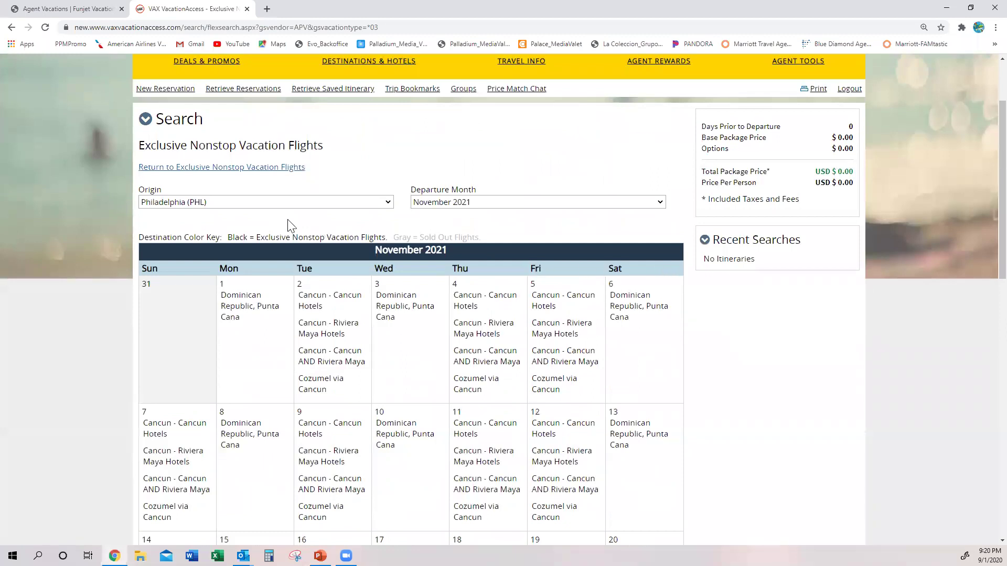
- Set the origin to Detroit-Metro-Wayne Co (DTW)
{"action": "left_click", "coordinate": [298, 203]}
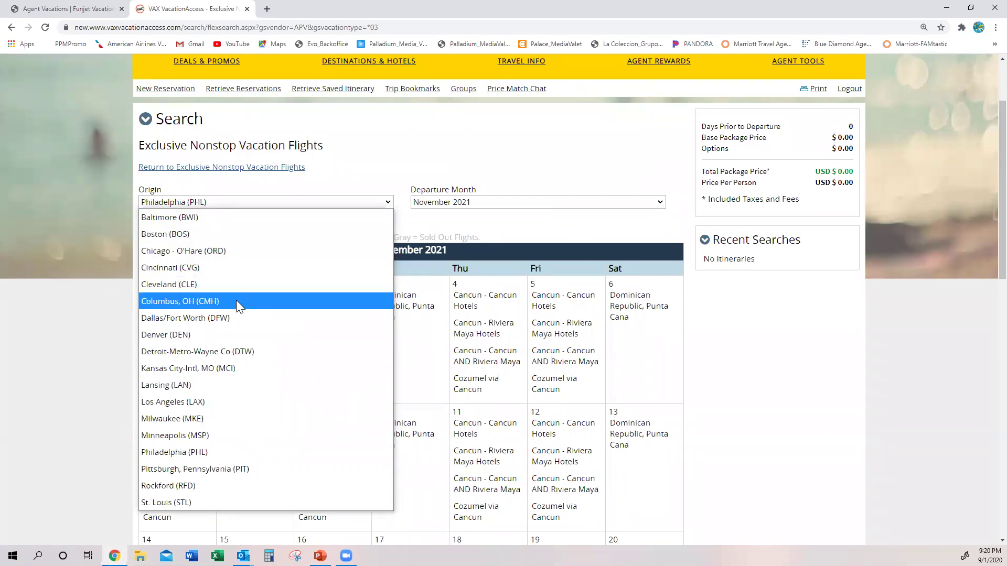
{"action": "left_click", "coordinate": [226, 351]}
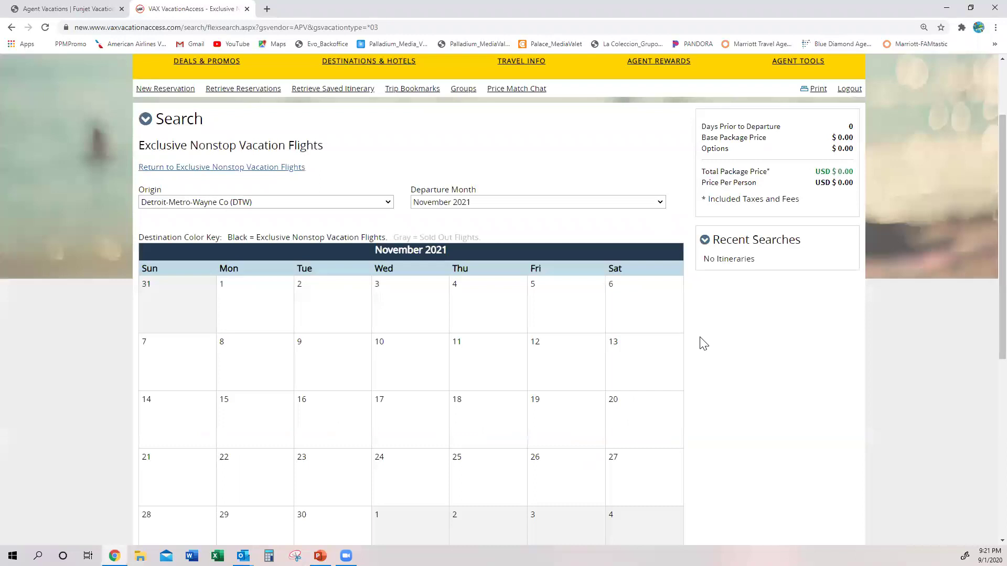
{"action": "scroll", "coordinate": [597, 327], "scroll_direction": "down", "scroll_amount": 3}
{"action": "scroll", "coordinate": [571, 323], "scroll_direction": "up", "scroll_amount": 4}
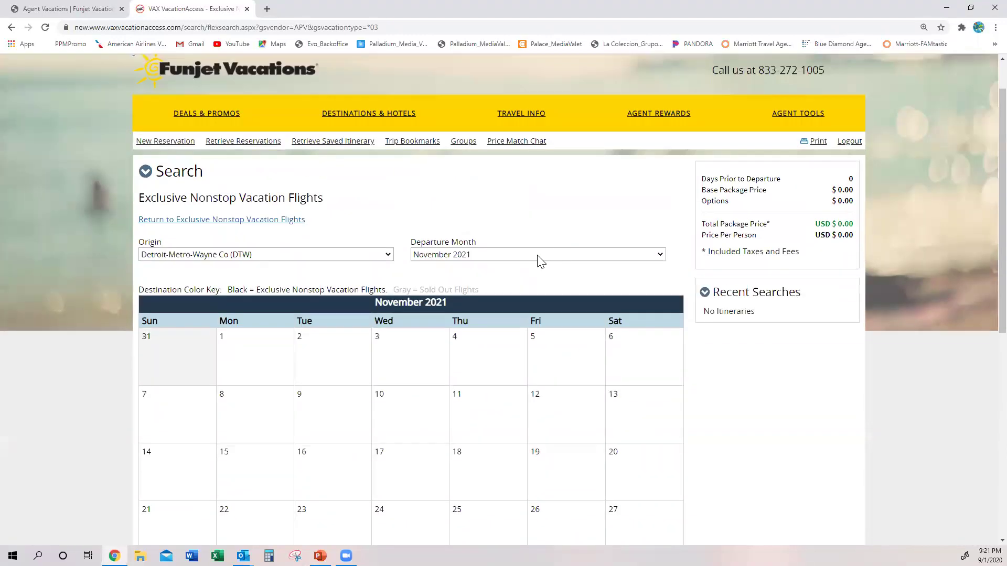
- Switch the departure month from December 2021 to November 2020, then advance to December 2020
{"action": "left_click", "coordinate": [540, 257]}
{"action": "left_click", "coordinate": [447, 521]}
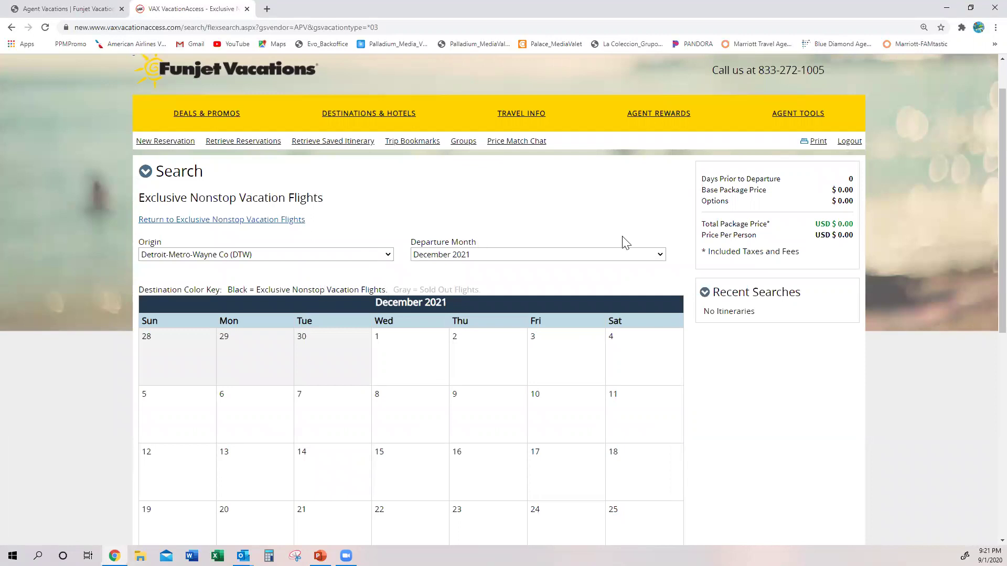
{"action": "scroll", "coordinate": [580, 325], "scroll_direction": "down", "scroll_amount": 1}
{"action": "scroll", "coordinate": [524, 315], "scroll_direction": "up", "scroll_amount": 2}
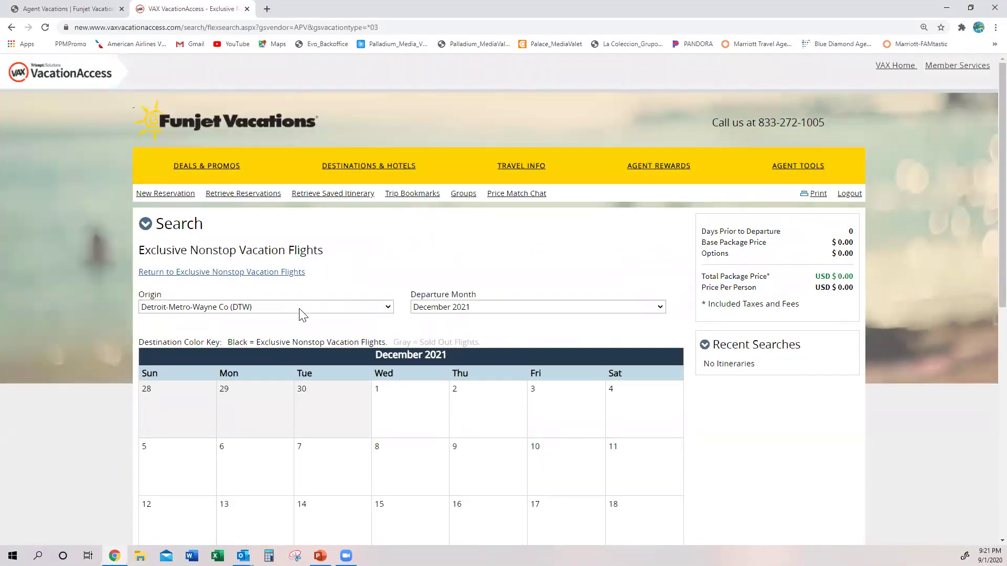
{"action": "left_click", "coordinate": [427, 308]}
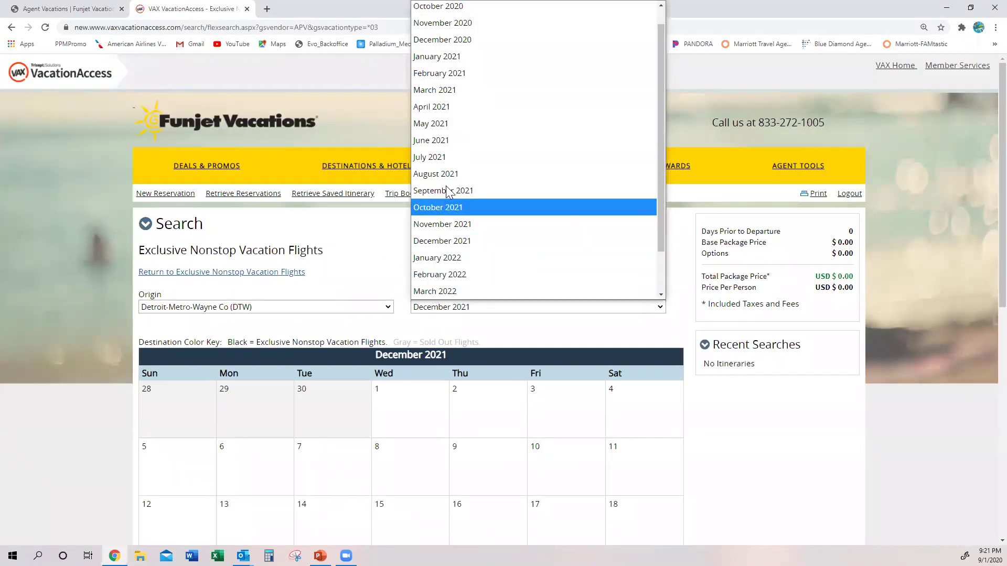
{"action": "left_click", "coordinate": [464, 25]}
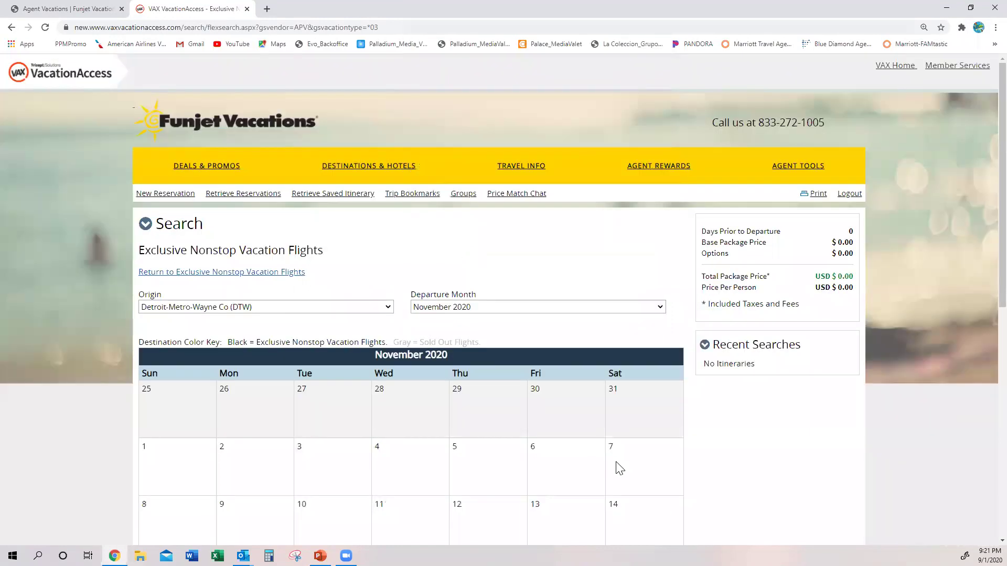
{"action": "scroll", "coordinate": [619, 469], "scroll_direction": "down", "scroll_amount": 6}
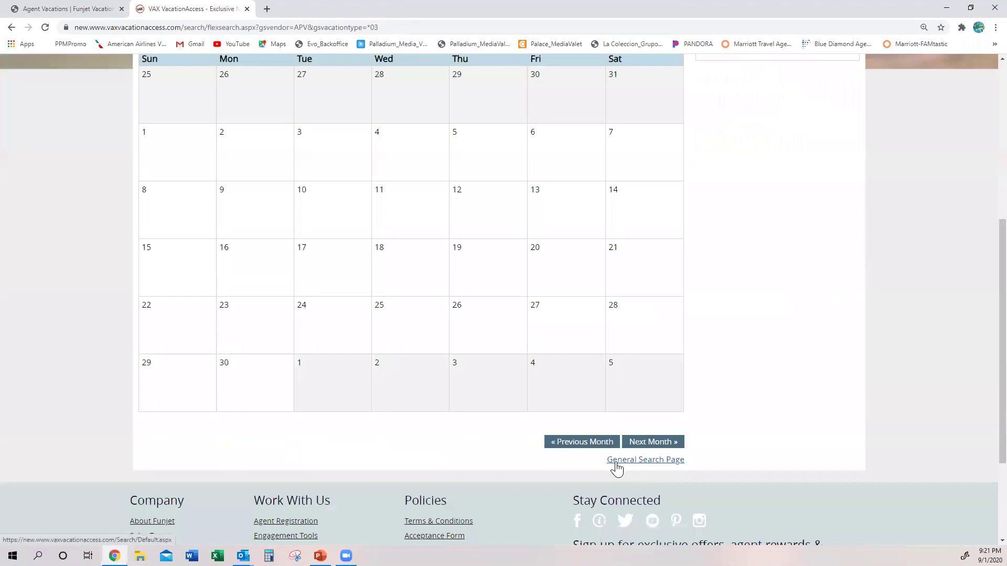
{"action": "left_click", "coordinate": [637, 443]}
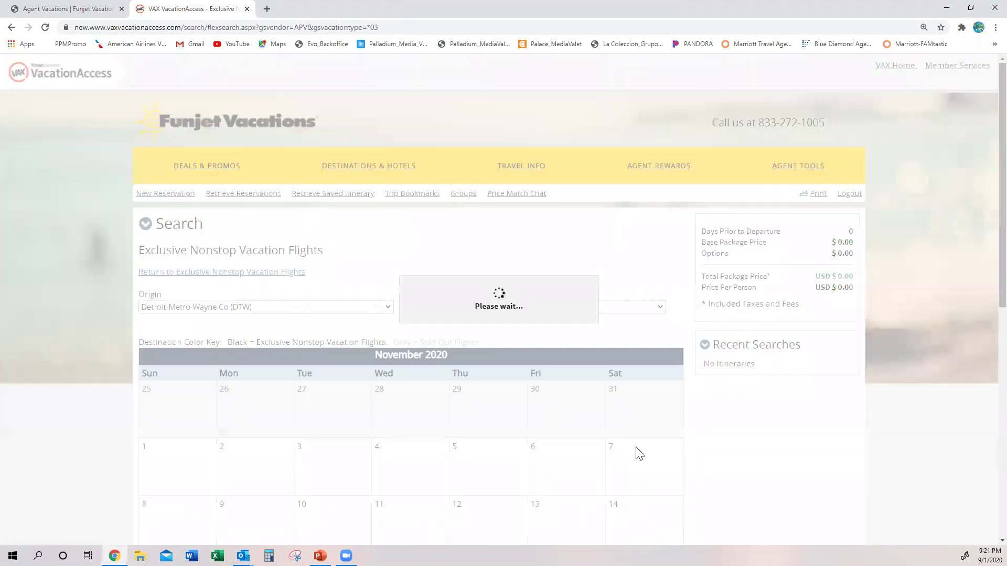
{"action": "scroll", "coordinate": [639, 454], "scroll_direction": "down", "scroll_amount": 1}
{"action": "scroll", "coordinate": [639, 456], "scroll_direction": "down", "scroll_amount": 3}
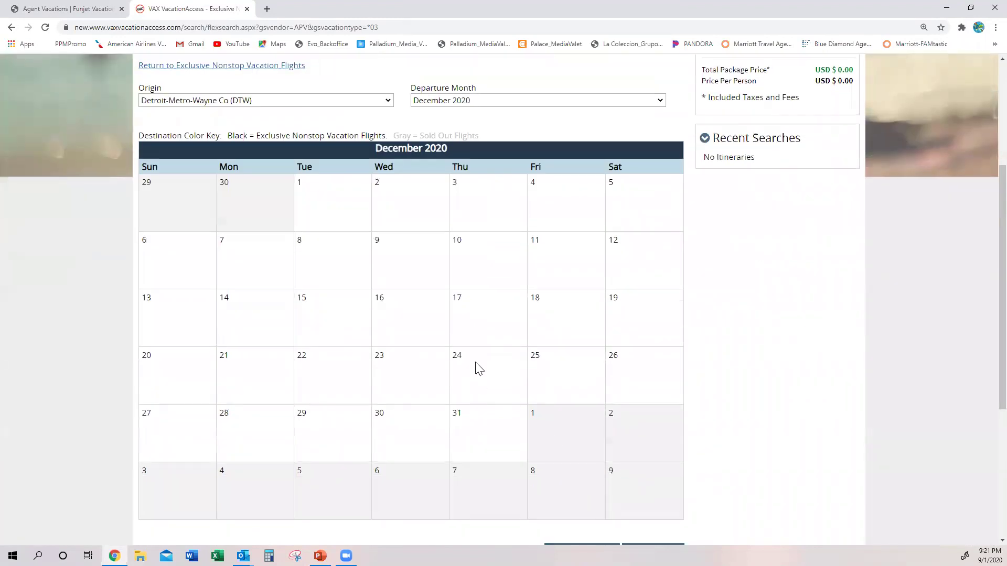
- Drop down the Origin airport list while Detroit (DTW), December 2020 stays selected
{"action": "left_click", "coordinate": [273, 101]}
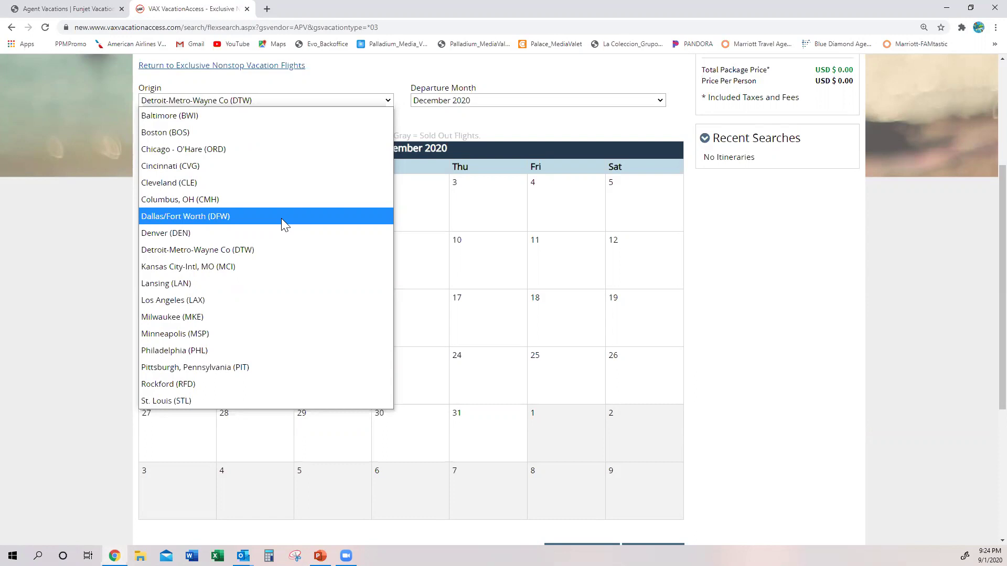
- Step through the Origin list from Boston (BOS) to Denver (DEN), keeping Detroit (DTW) selected
{"action": "key", "text": "Up"}
{"action": "key", "text": "Up"}
{"action": "key", "text": "Up"}
{"action": "key", "text": "Up"}
{"action": "key", "text": "Up"}
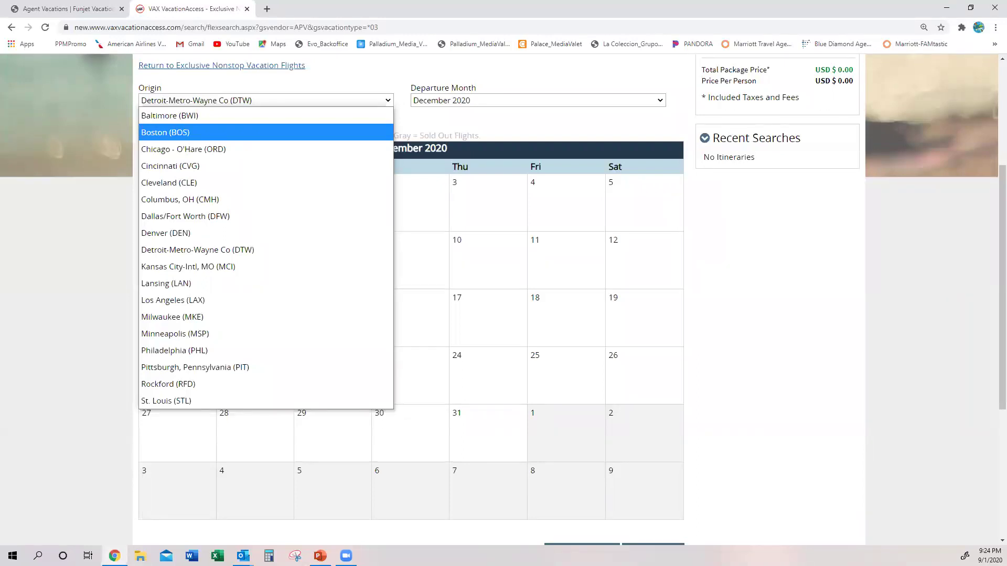
{"action": "key", "text": "Down"}
{"action": "key", "text": "Down"}
{"action": "key", "text": "Down"}
{"action": "key", "text": "Down"}
{"action": "key", "text": "Down"}
{"action": "key", "text": "Down"}
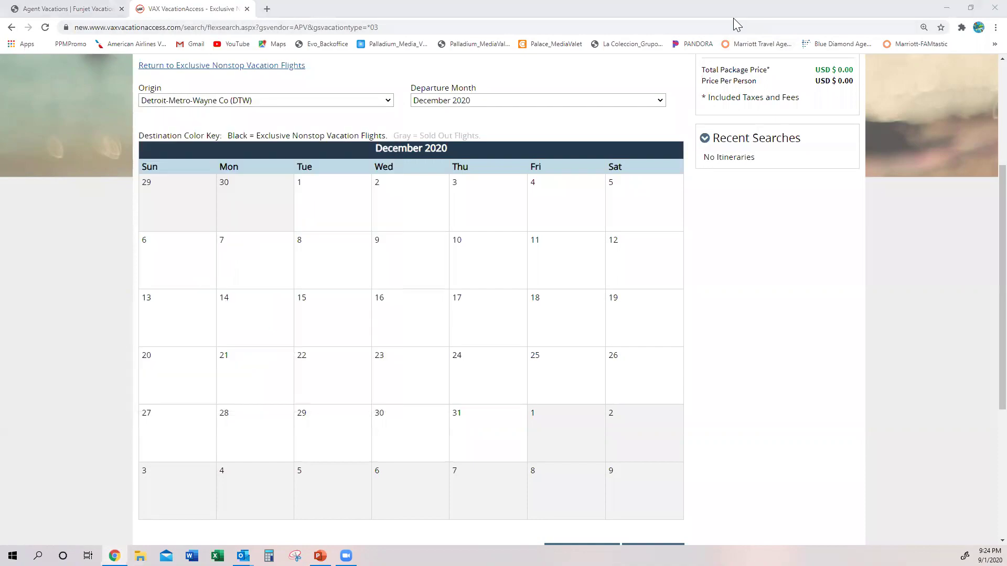